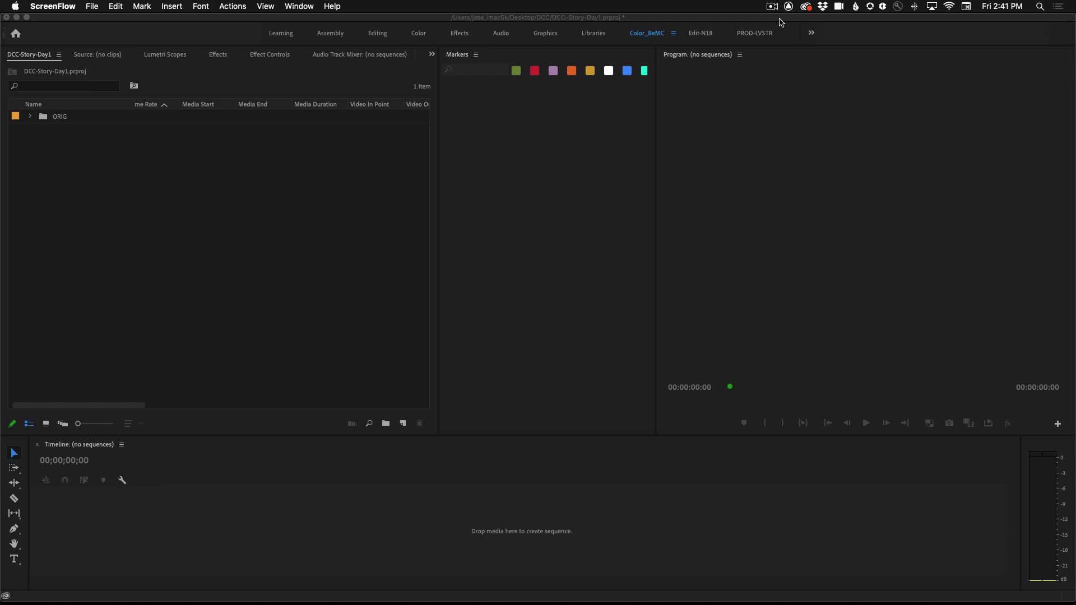
- Import DCC-Day1-720p.mp4 with its four clip markers into the Project panel
click(22, 60)
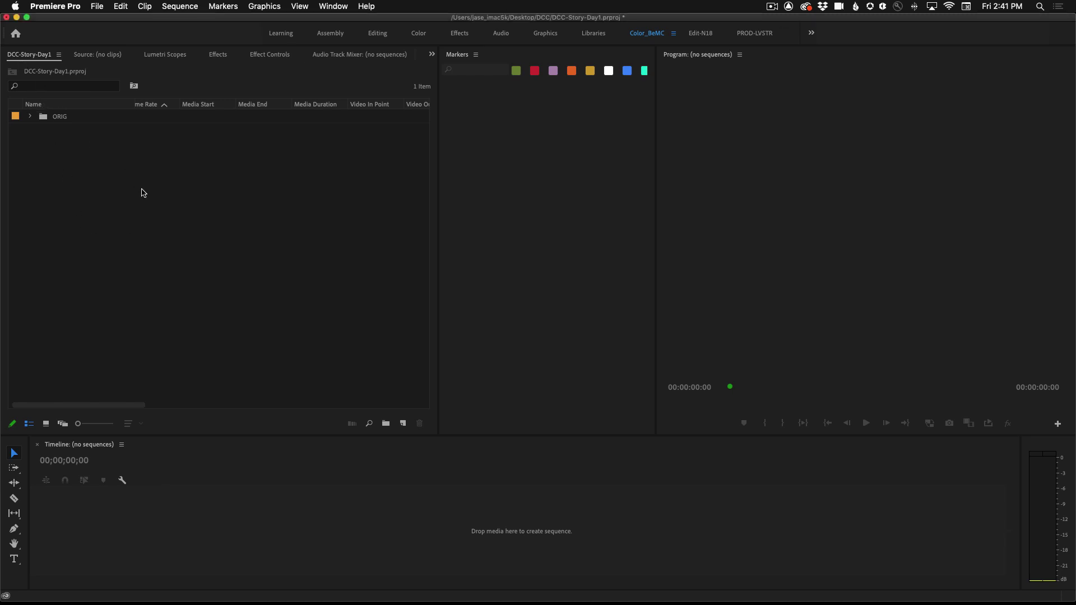
click(158, 193)
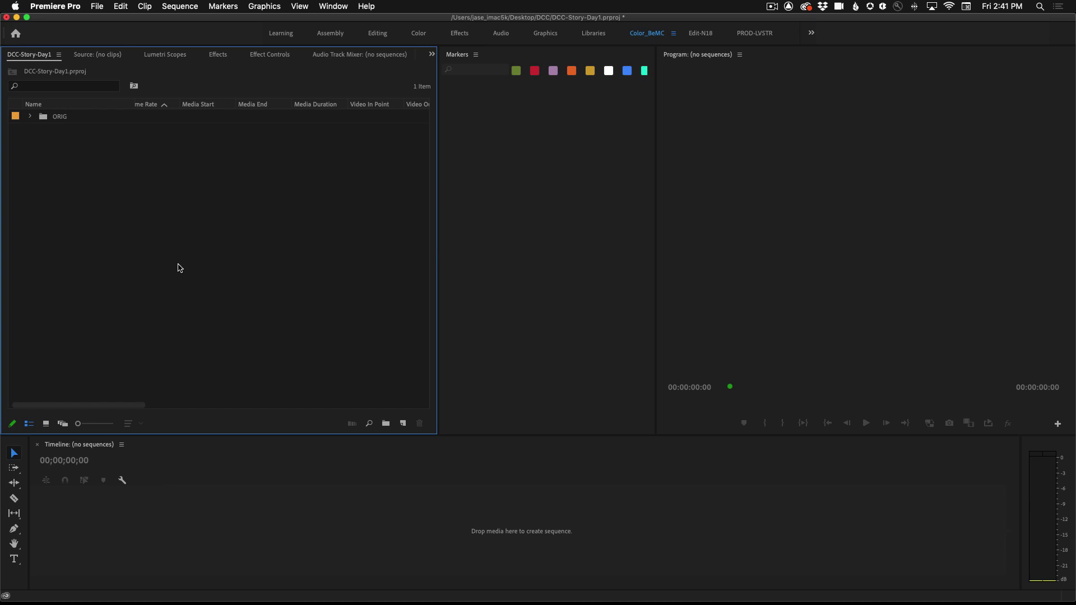
double_click(249, 244)
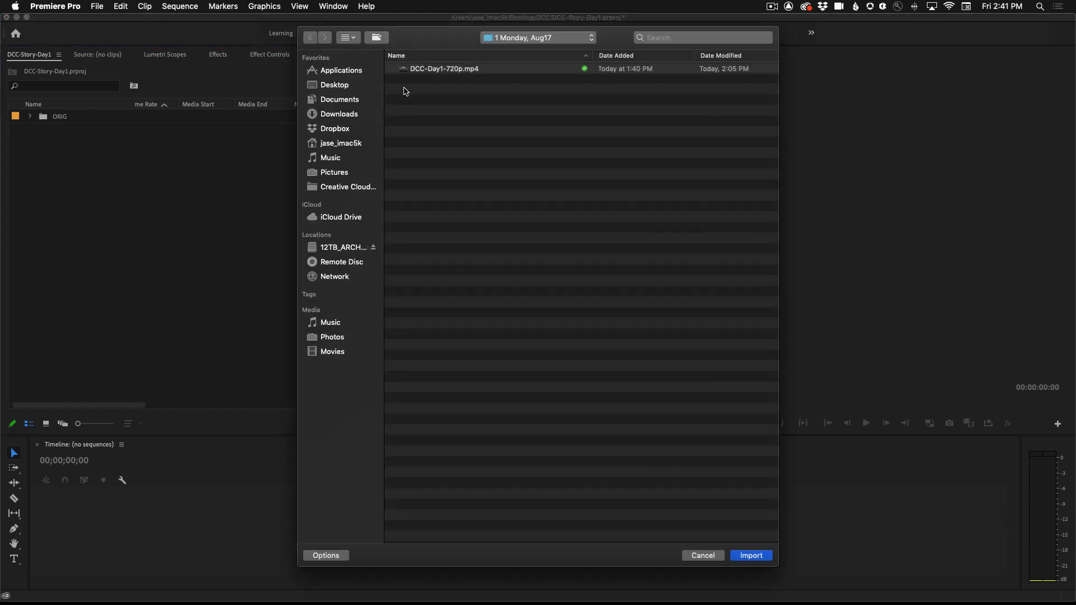
click(415, 70)
click(751, 555)
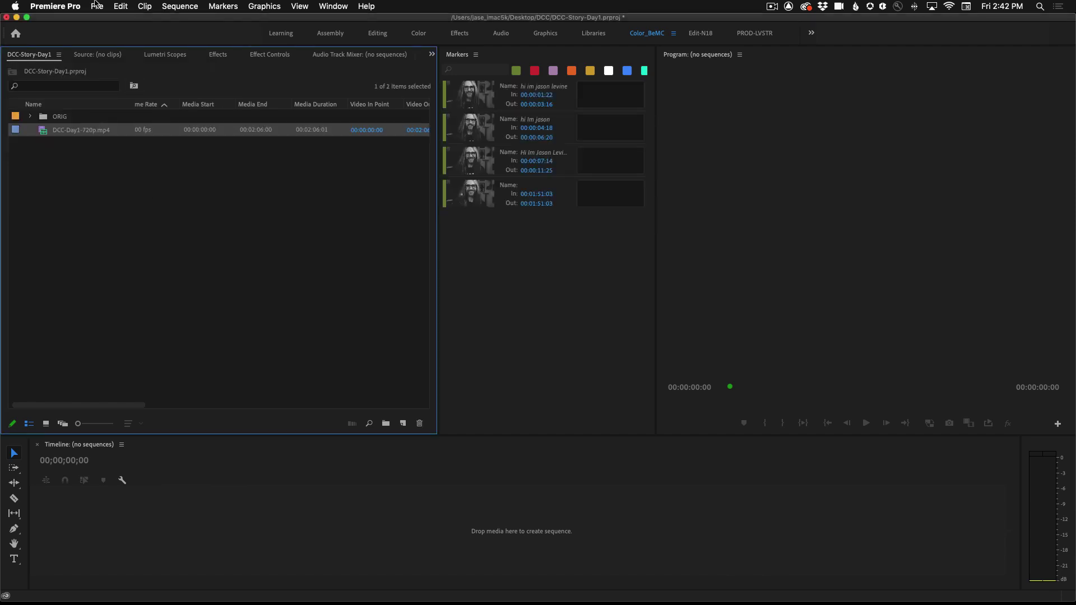
- Create a new sequence from the Digital SLR > 720p > DSLR 720p24 preset
click(97, 6)
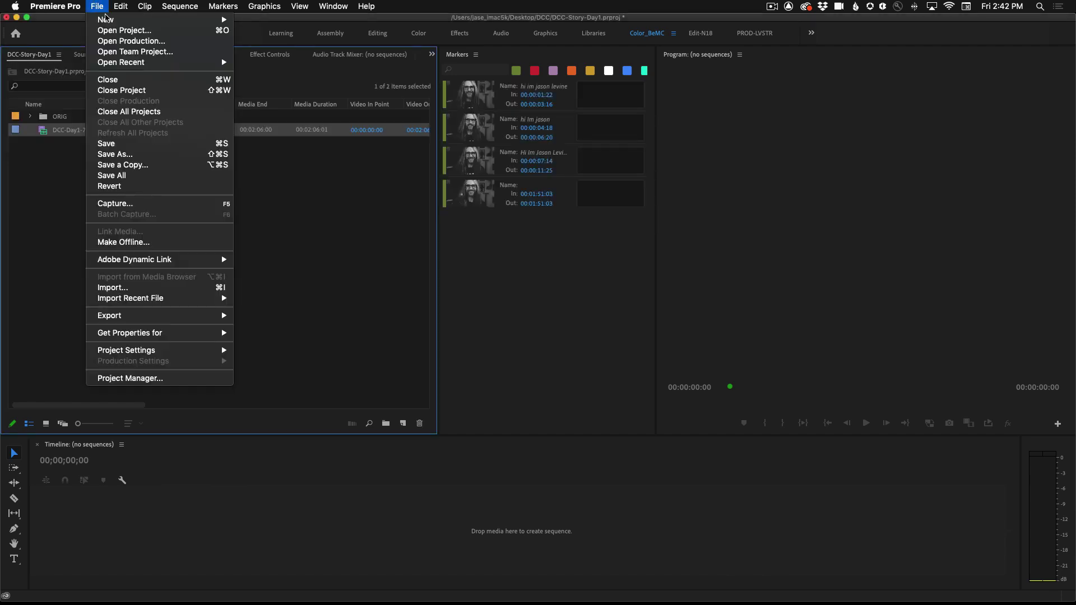
mouse_move(108, 22)
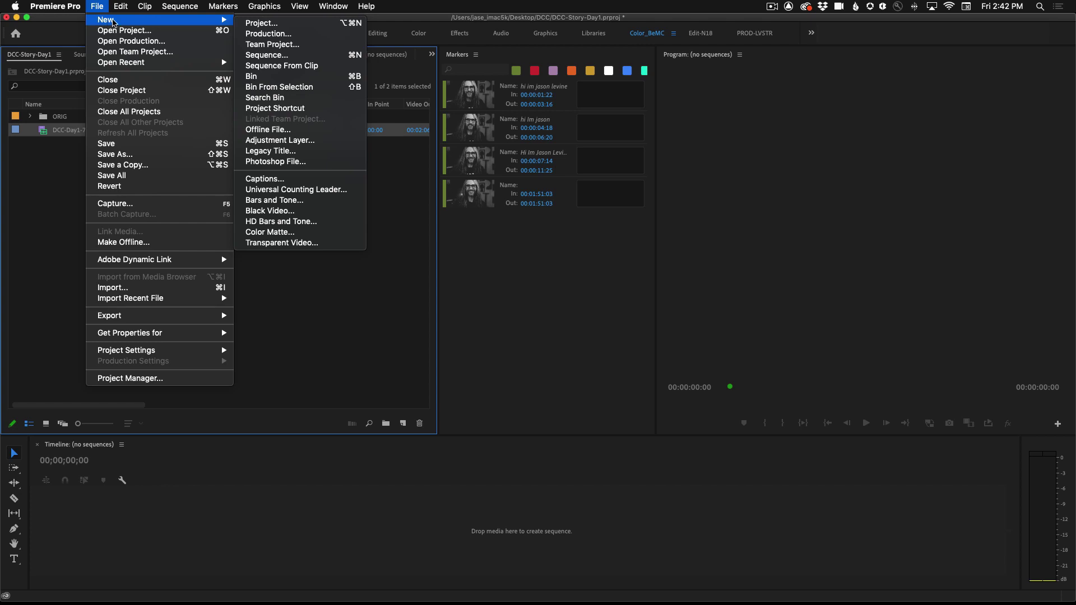
click(267, 55)
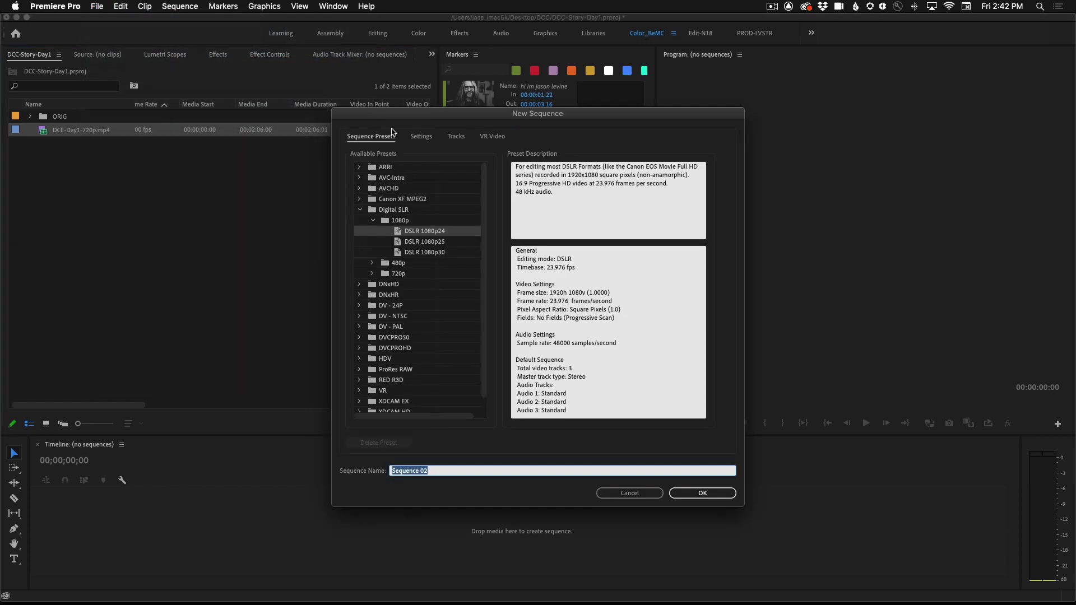
click(373, 213)
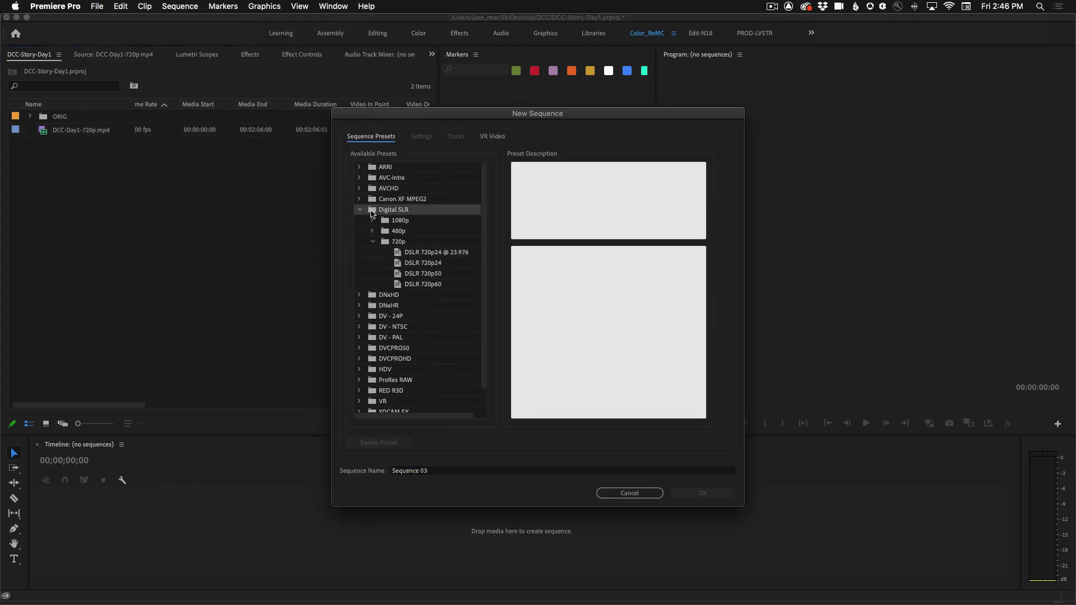
click(385, 244)
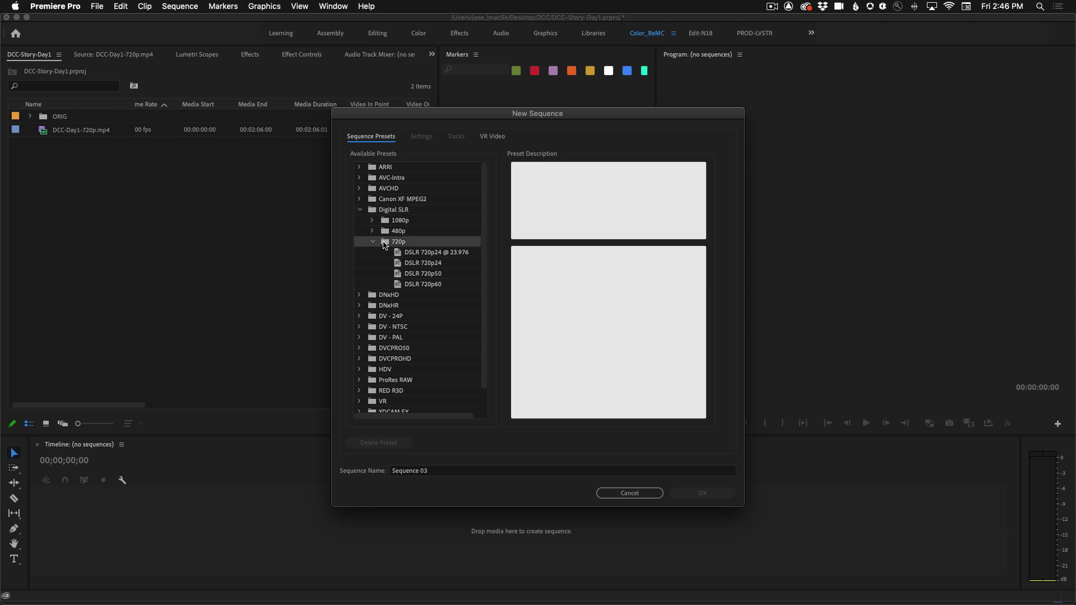
click(430, 264)
click(704, 493)
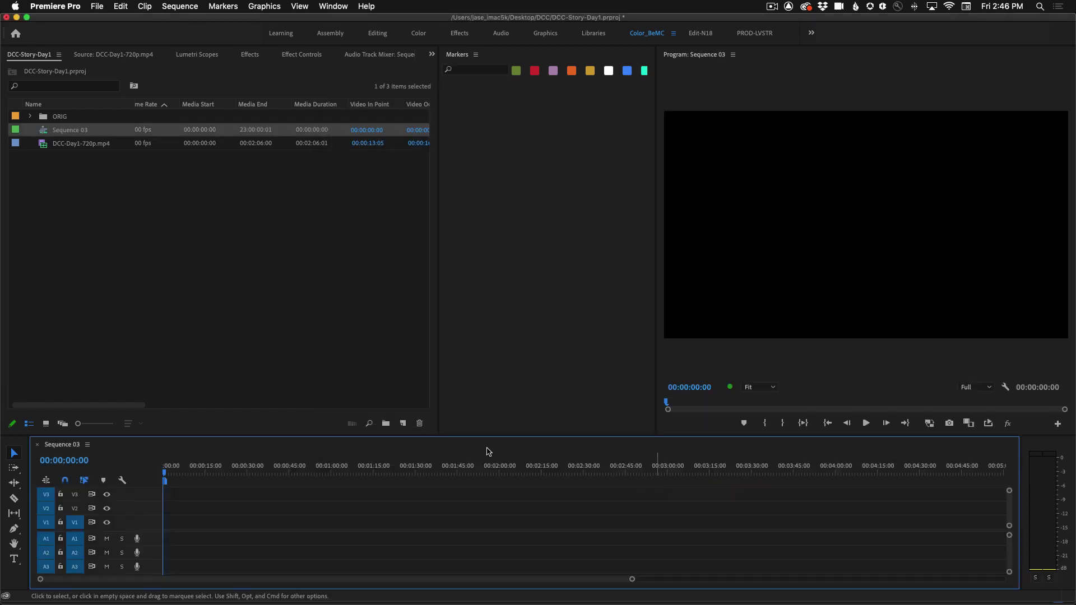
- Open DCC-Day1-720p.mp4 in the Source monitor and zoom its timeline to read the marker names
click(52, 147)
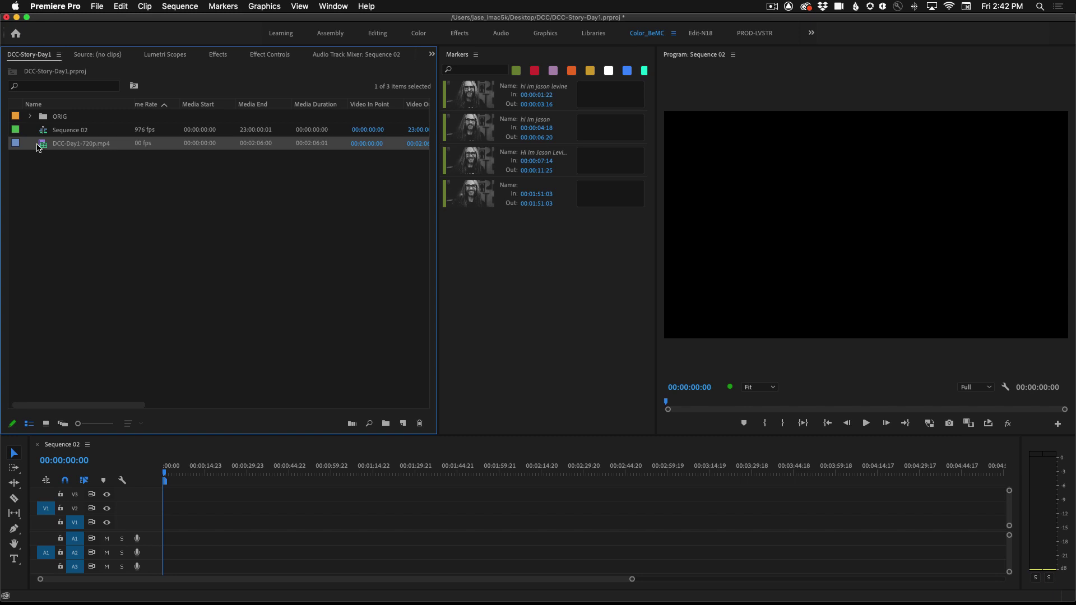
double_click(43, 146)
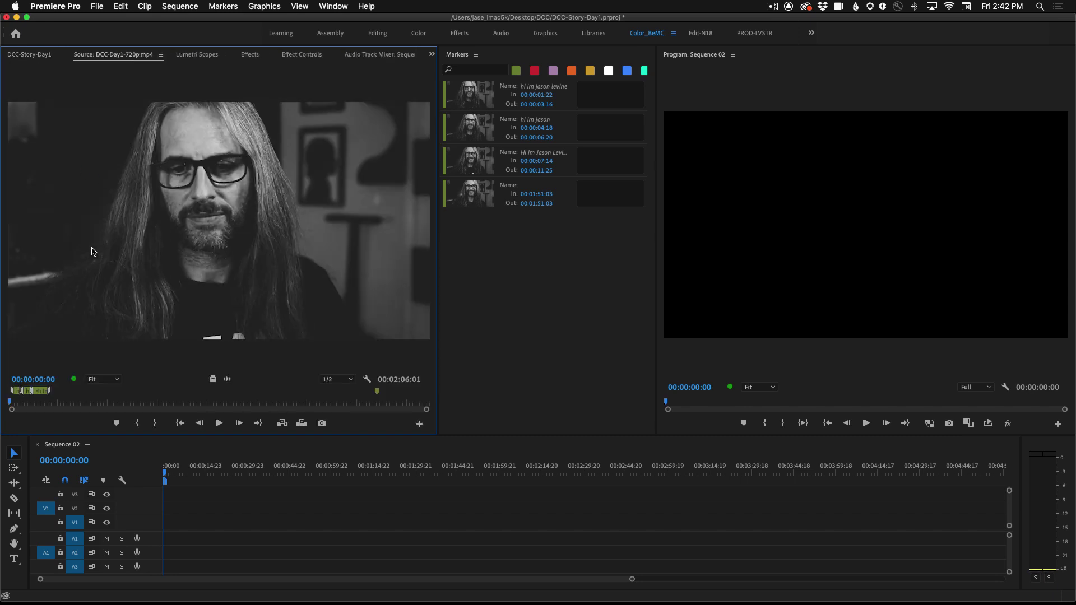
key(equal)
key(equal)
key(equal)
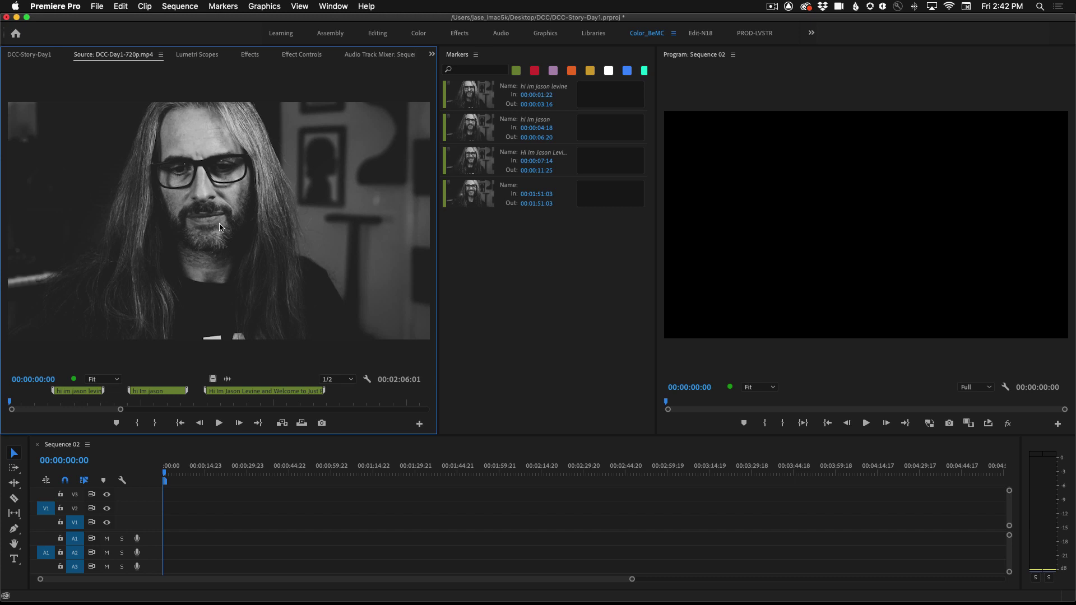
- Show the Markers panel from the Window menu listing the clip's markers
click(324, 5)
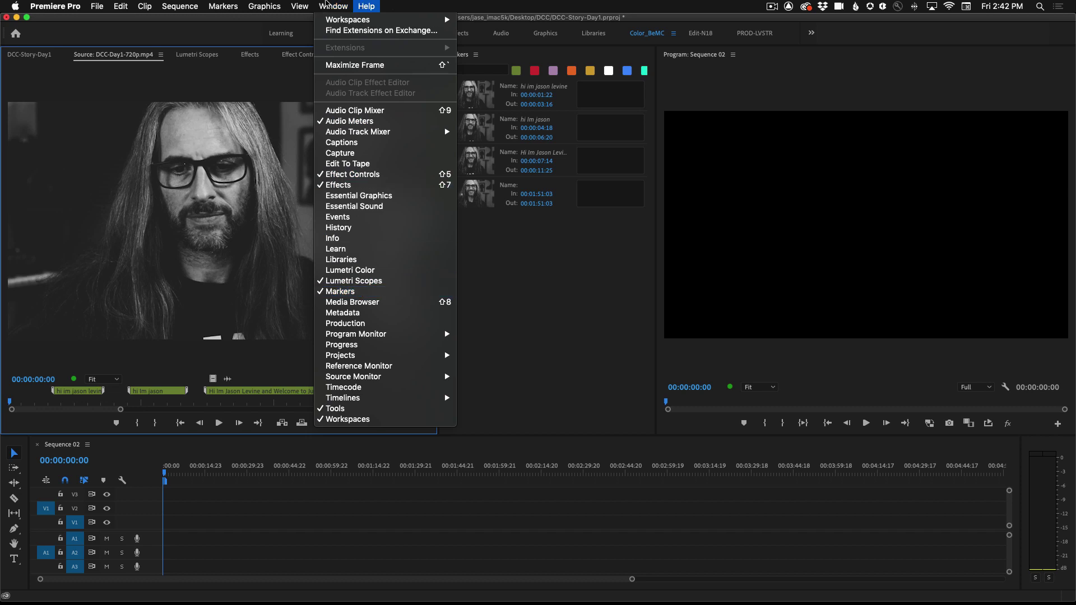
click(329, 7)
click(329, 7)
click(329, 7)
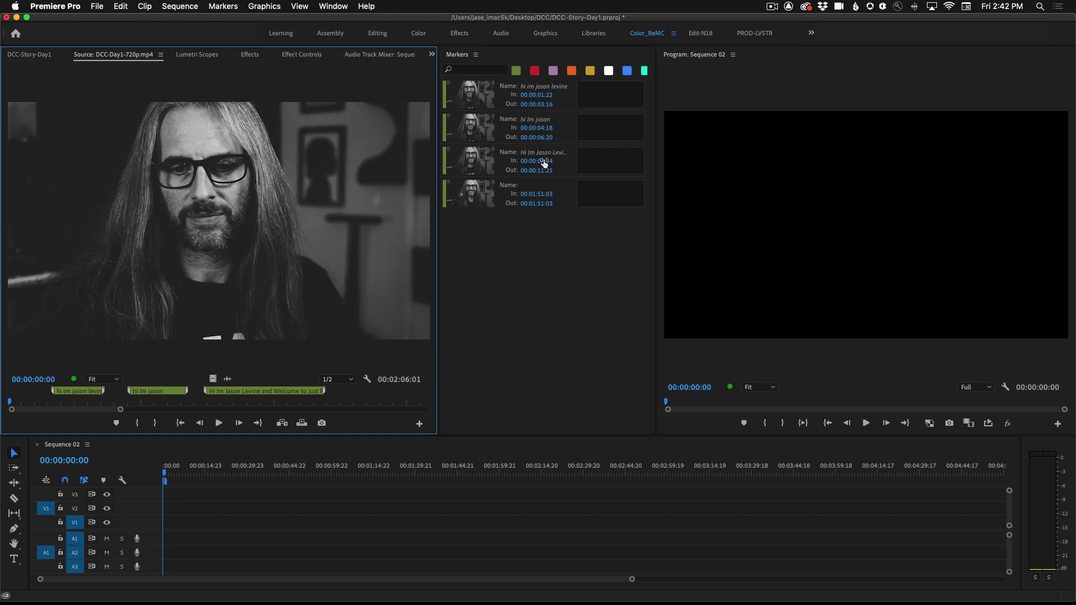
click(474, 95)
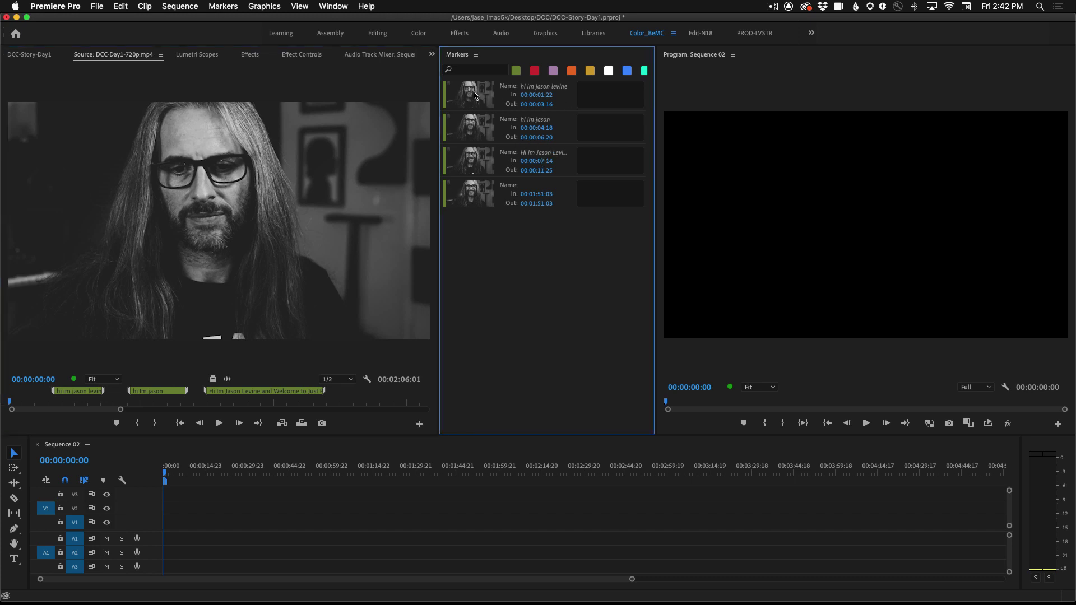
key(Down)
- Play the ranges from the markers at 00:00:01:22, 00:00:04:18 and 00:00:07:14
click(476, 94)
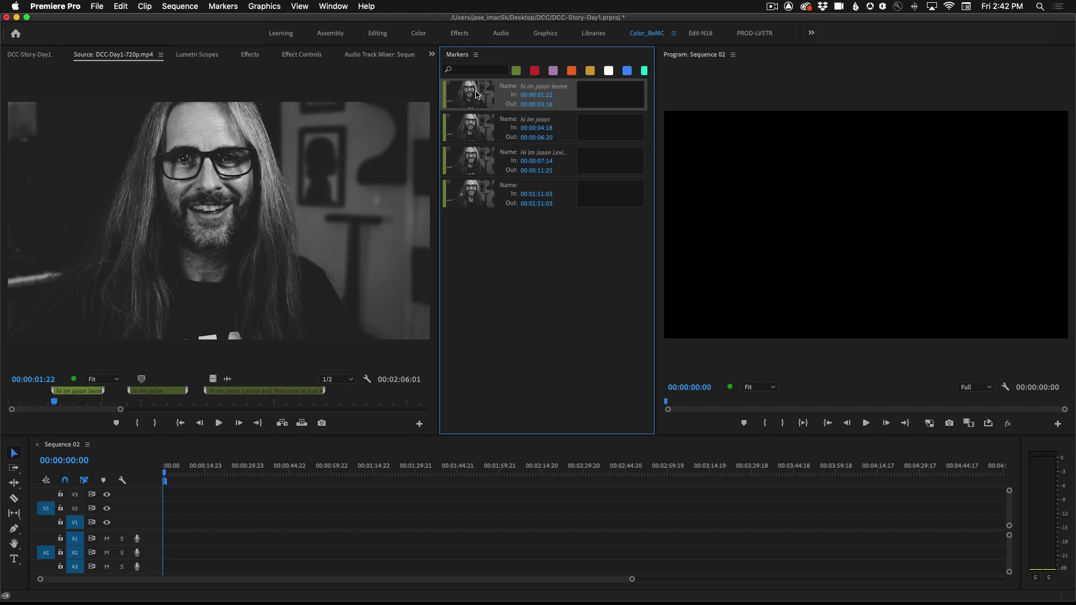
click(218, 425)
click(218, 425)
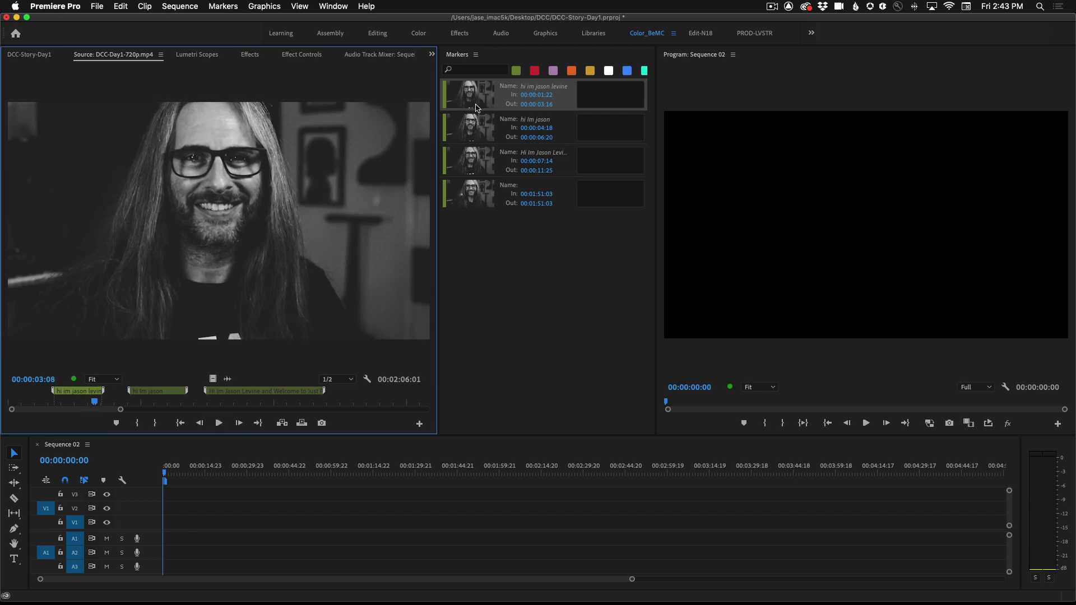
click(471, 135)
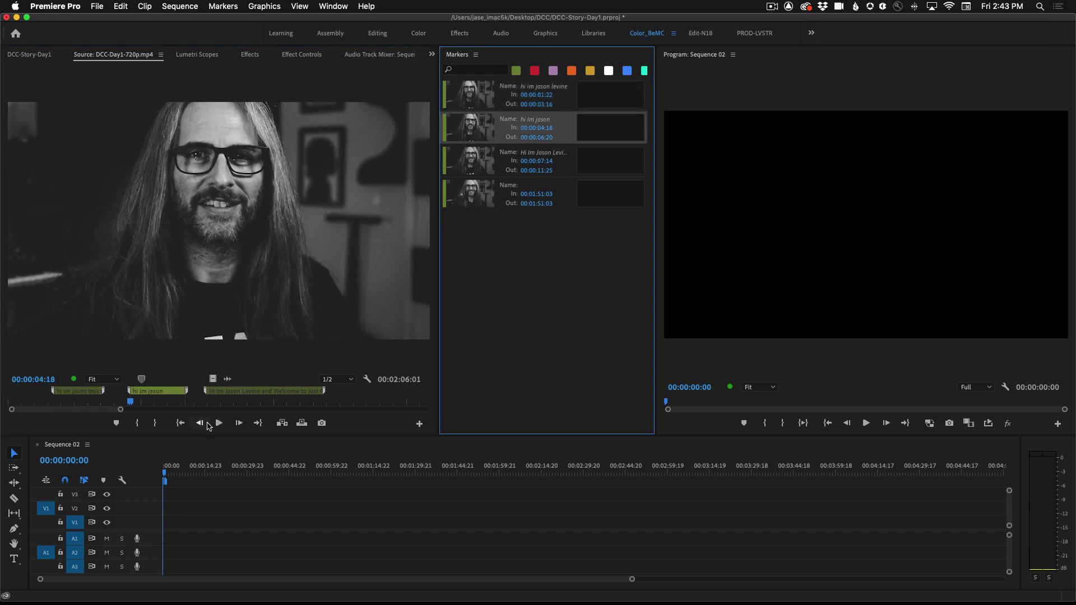
click(218, 423)
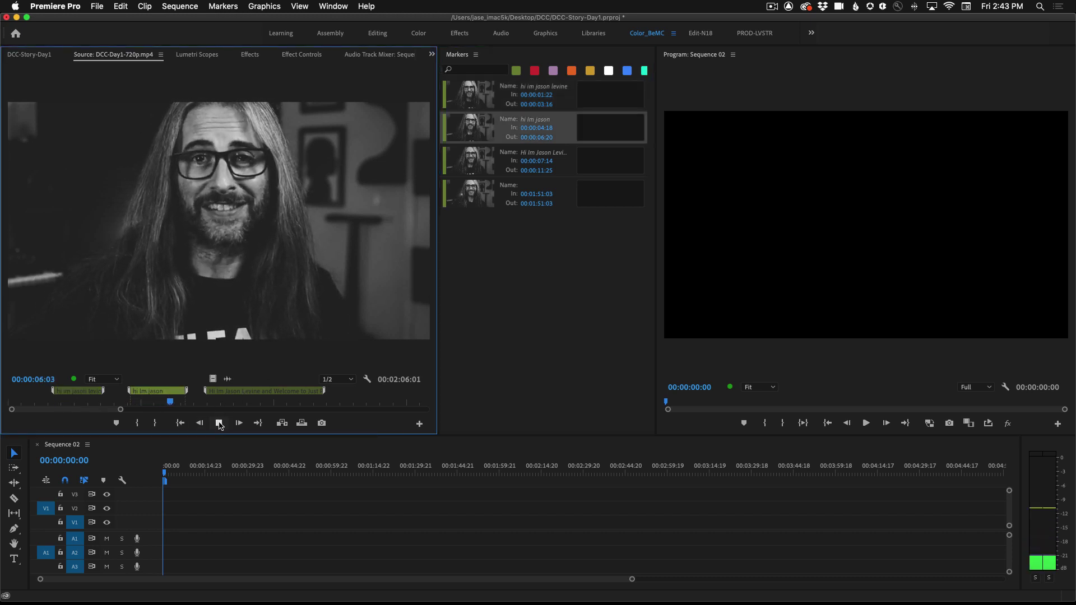
key(space)
click(482, 161)
click(219, 424)
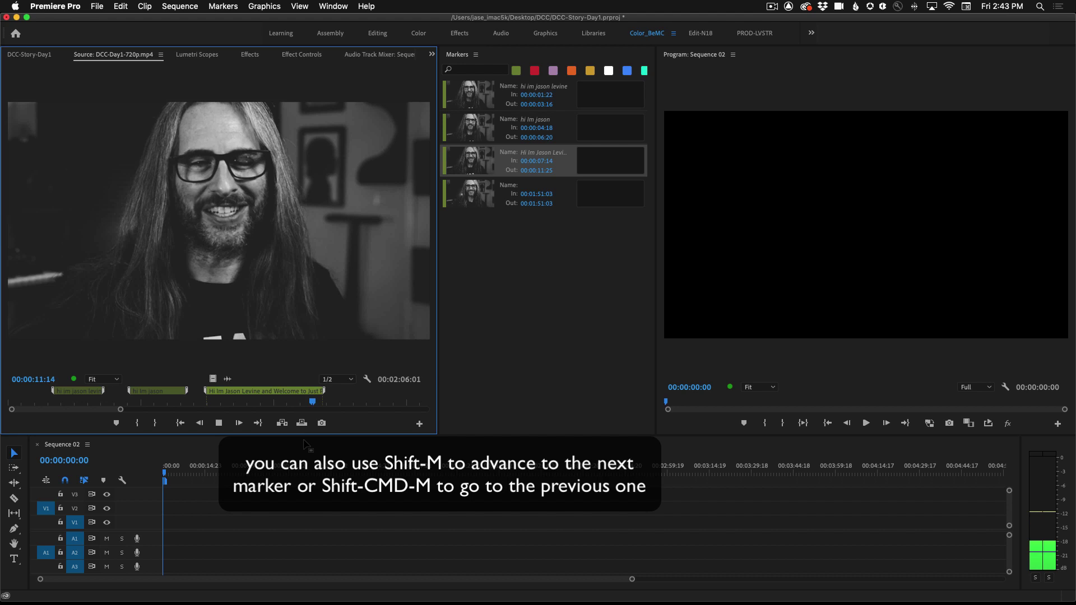
- Add a marker at 00:00:13:05 and extend its end to 00:00:16:17
key(space)
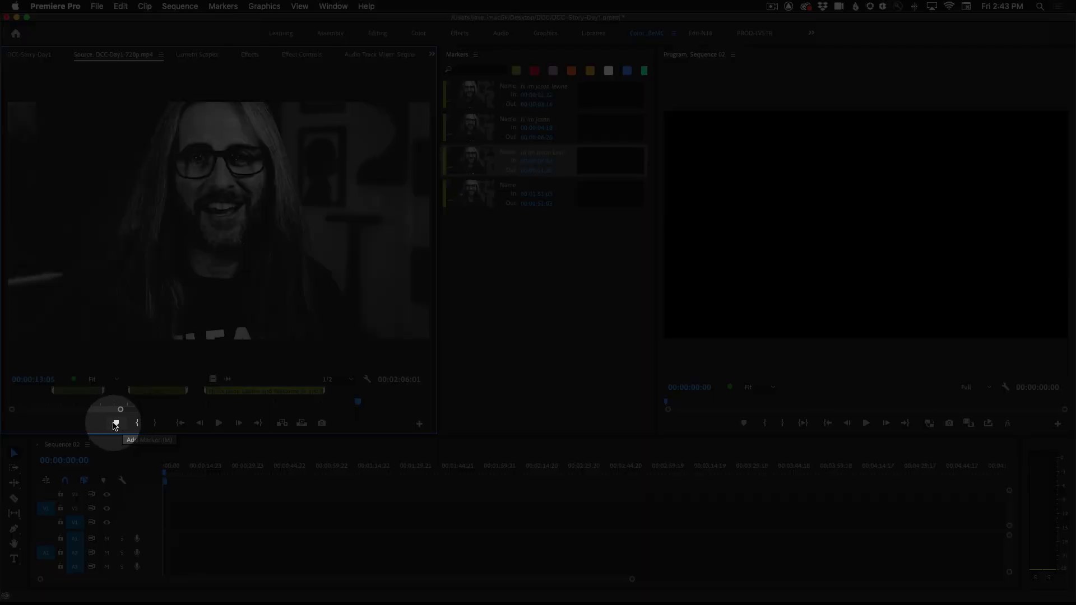
key(m)
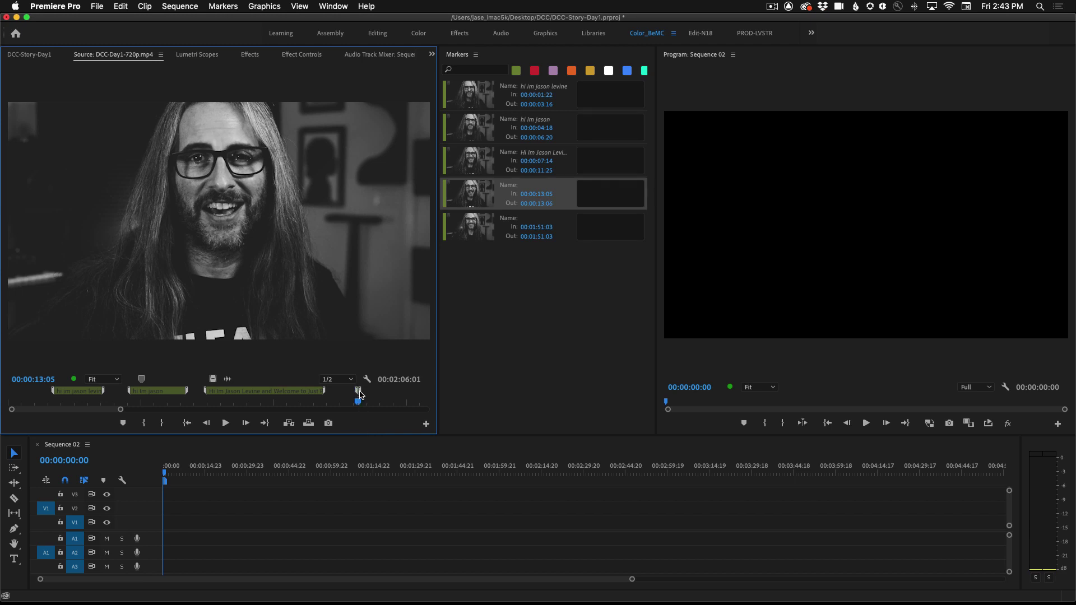
drag(358, 391, 413, 398)
click(360, 402)
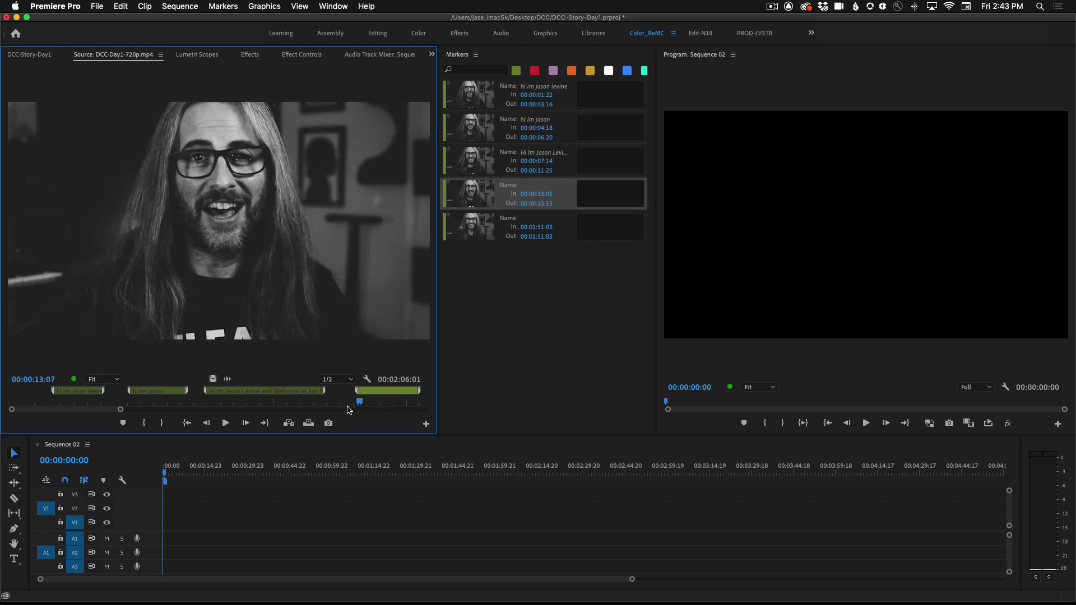
key(space)
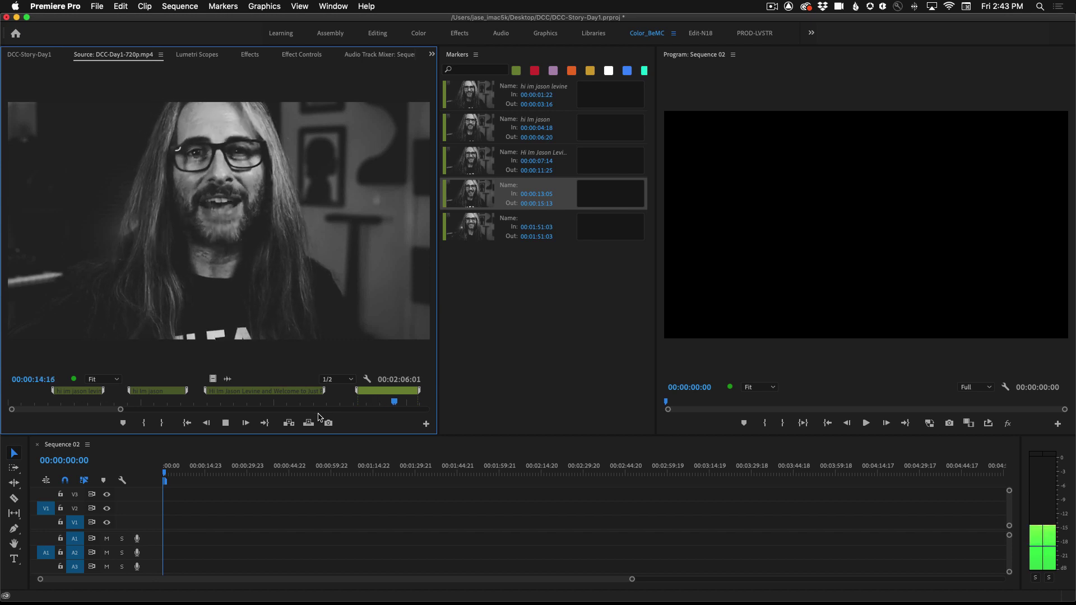
key(space)
key(equal)
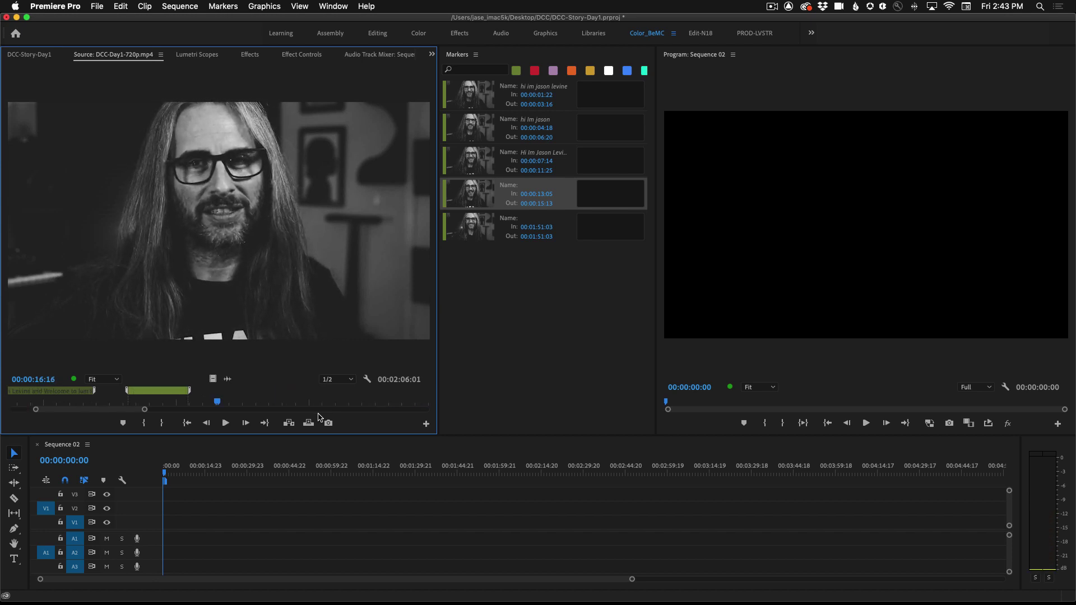
drag(190, 393, 220, 393)
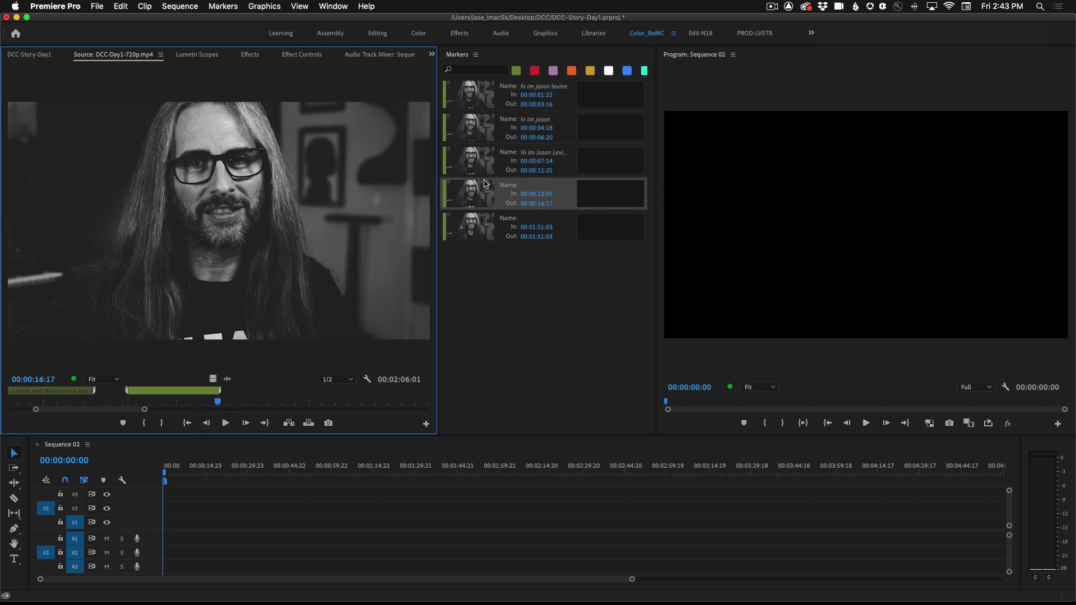
- Name the new marker with the speaker's welcome line in the Markers panel
click(524, 186)
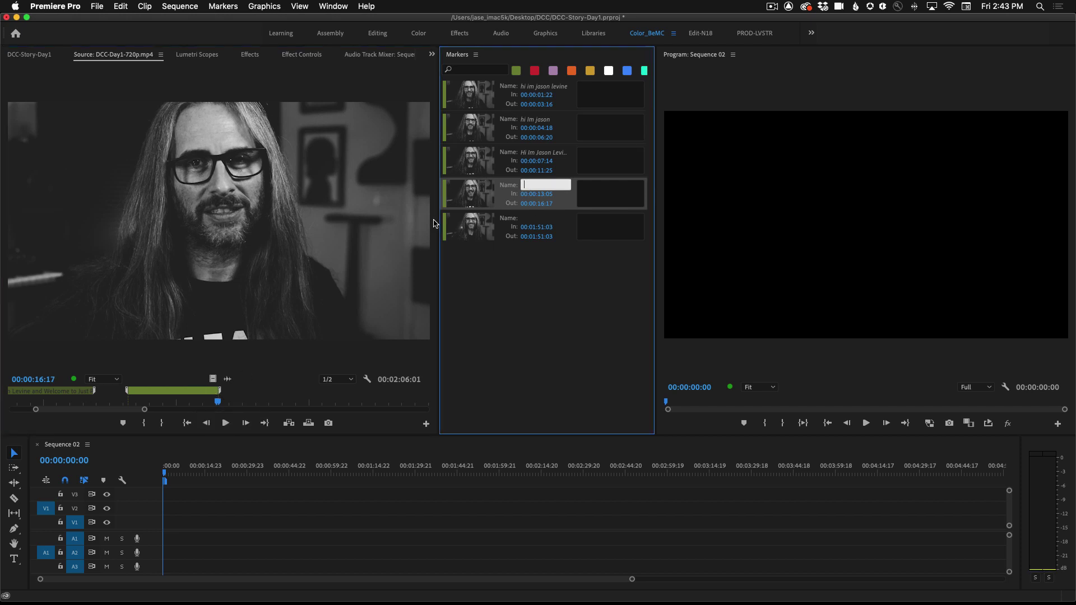
text(Hi Im)
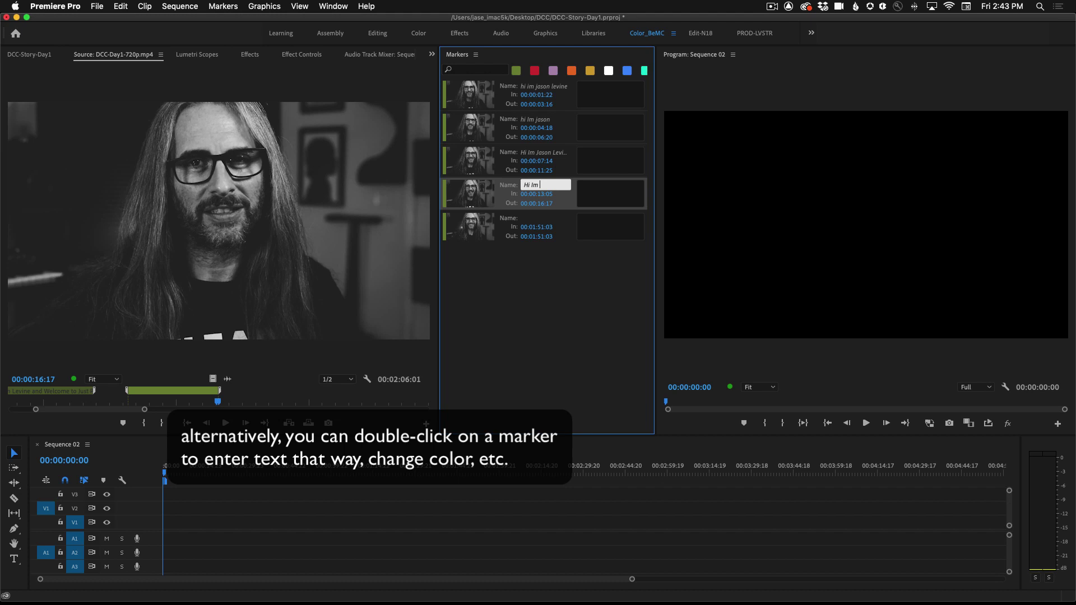
text( jason levine and welcome)
key(Return)
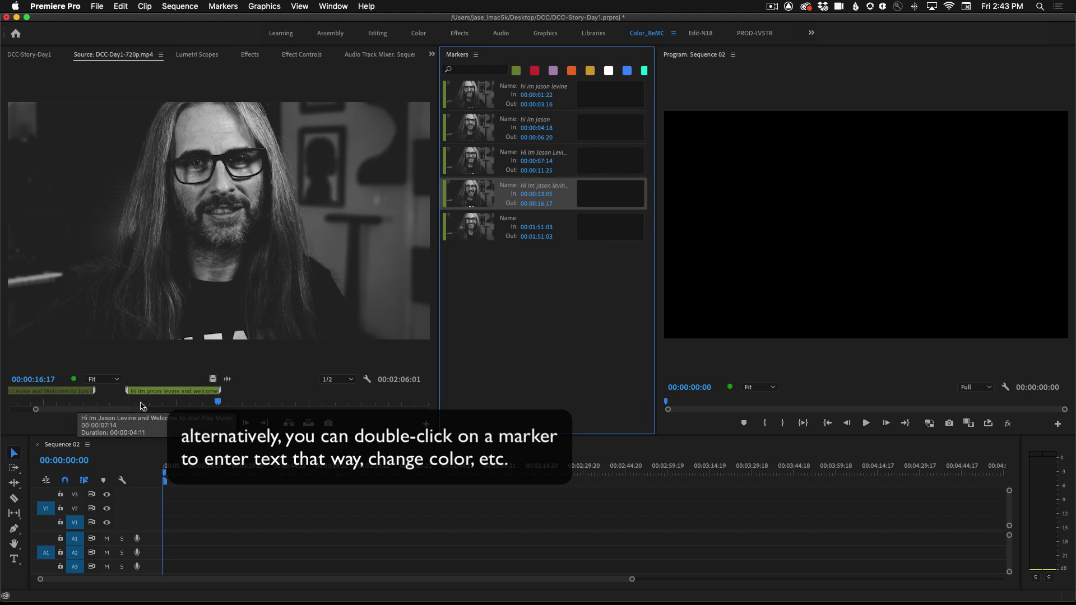
drag(116, 412, 84, 414)
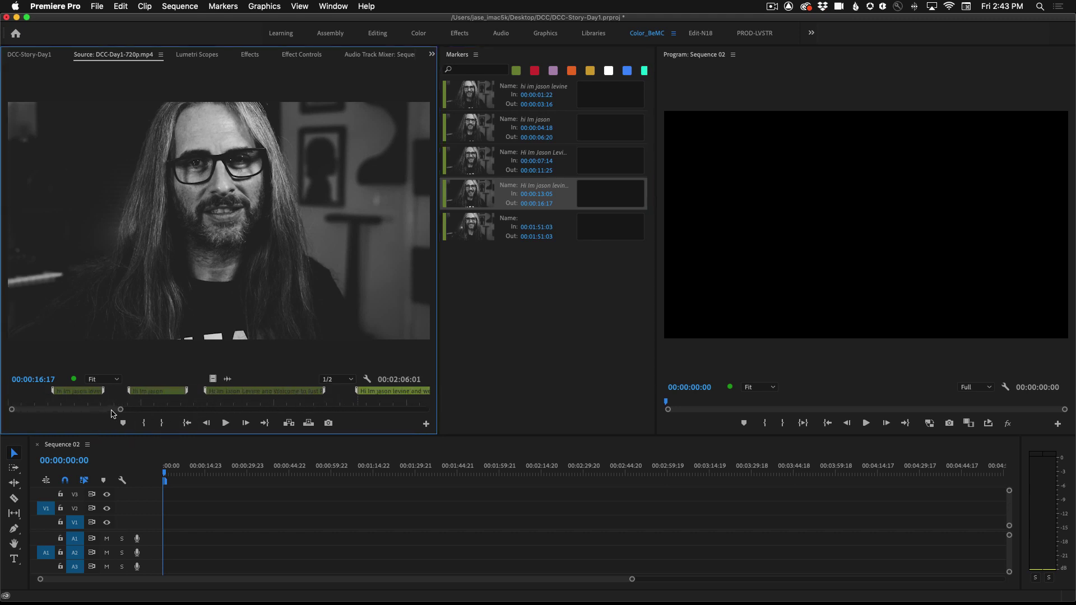
- Mark the source range 00:00:01:22–00:00:03:18 and drag it into the empty sequence
click(73, 403)
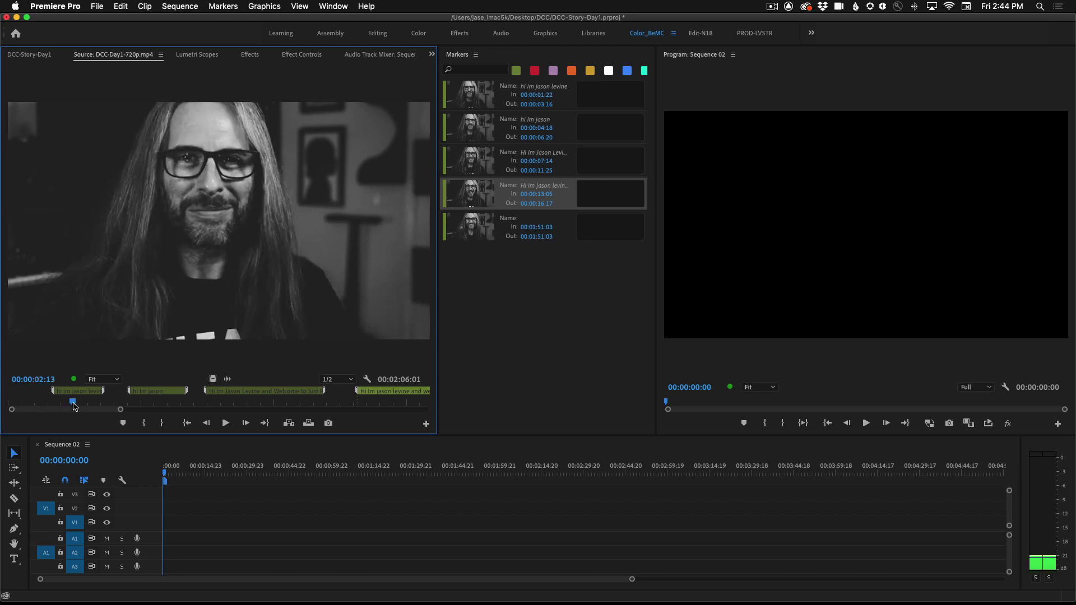
drag(73, 403, 2, 403)
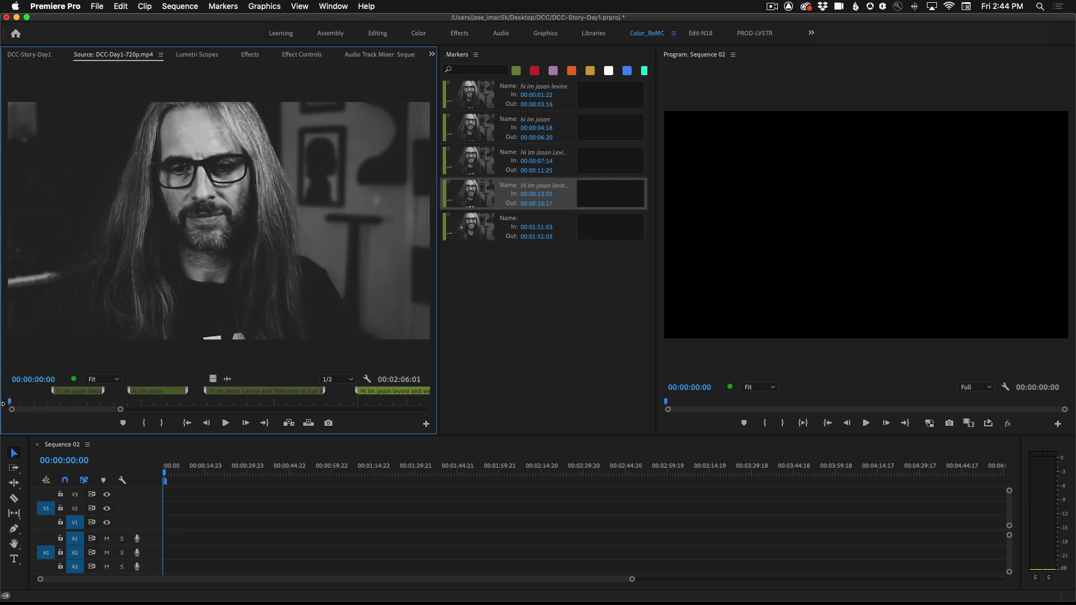
key(shift+m)
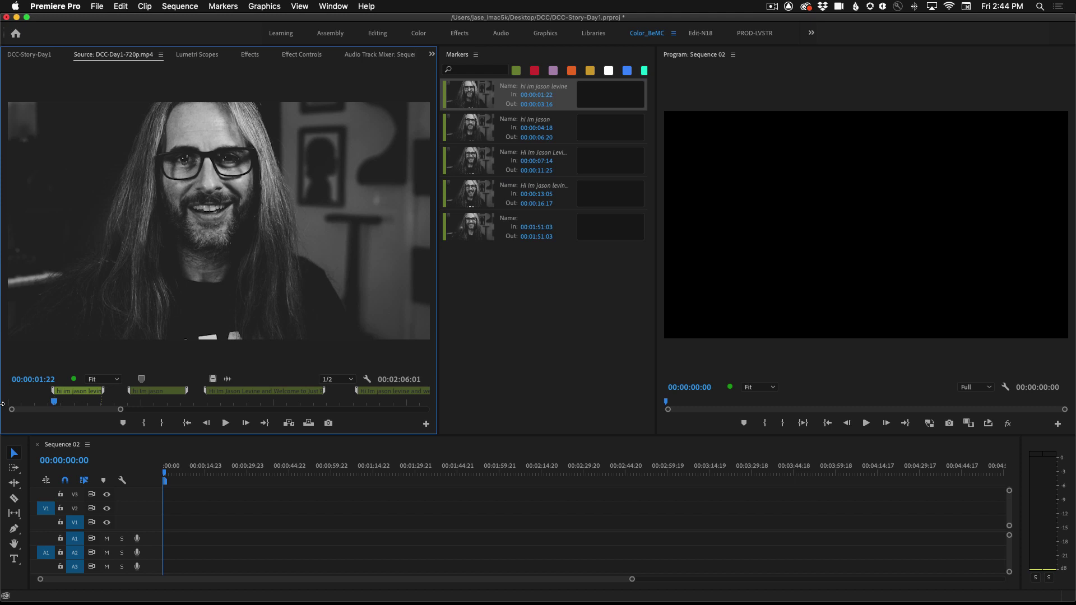
key(i)
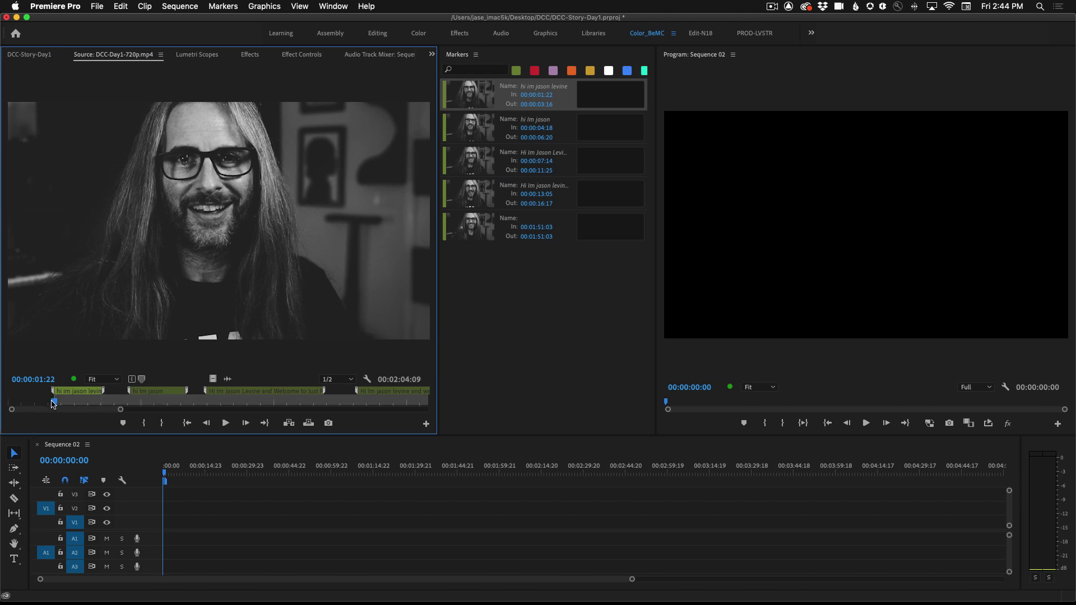
key(space)
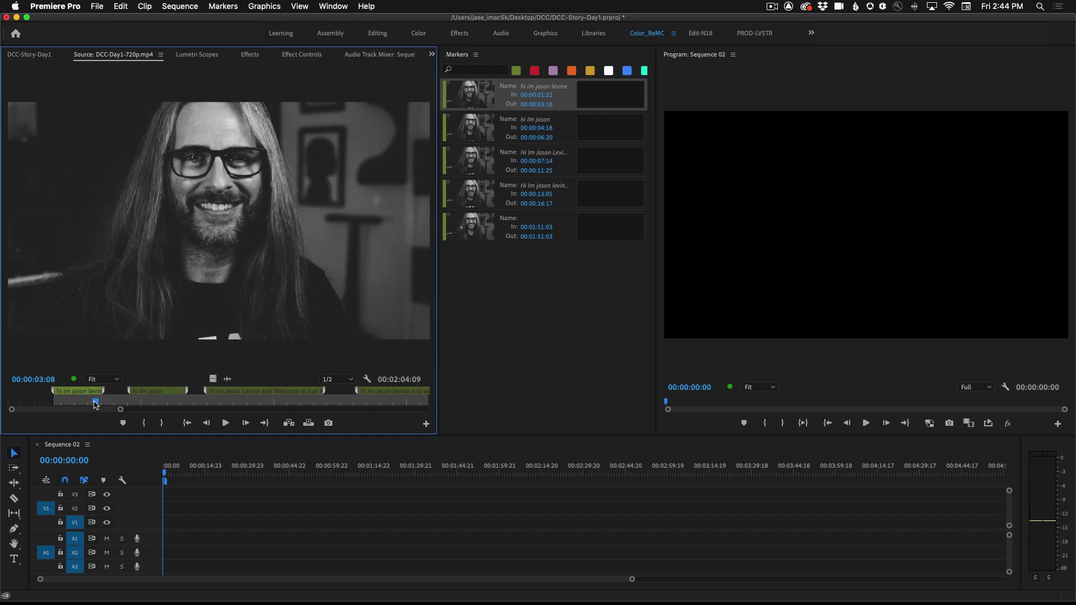
key(o)
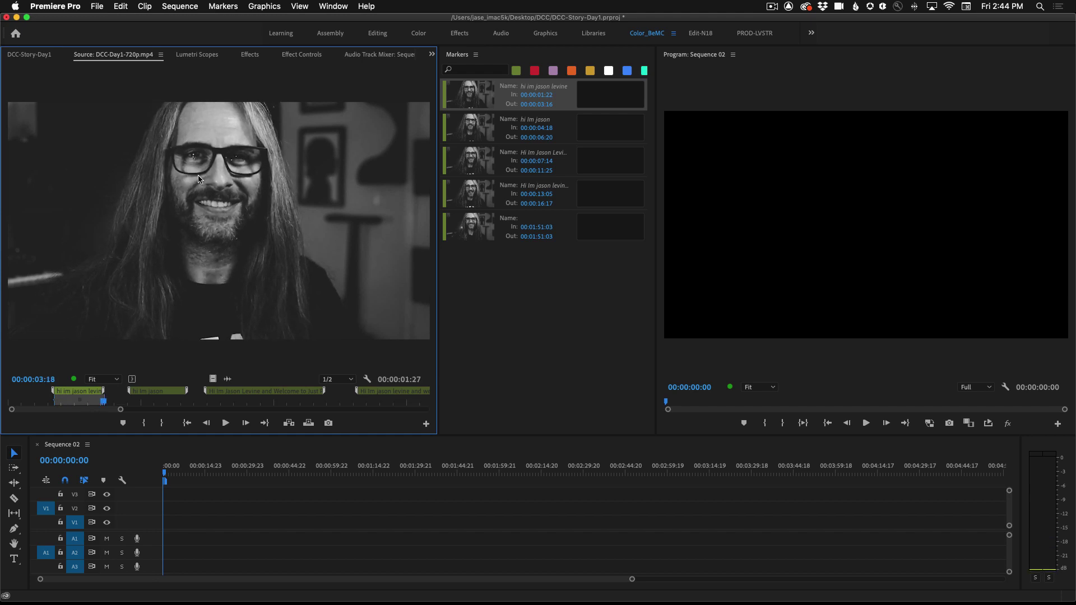
drag(199, 179, 171, 525)
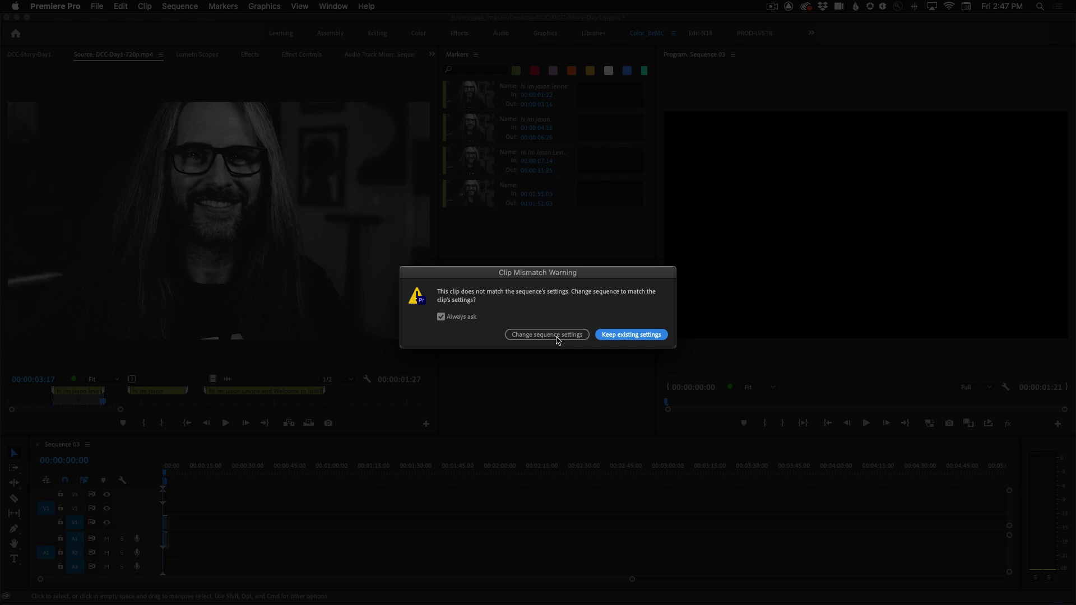
- Change the sequence settings to match the clip and fit the sequence in the timeline
click(557, 334)
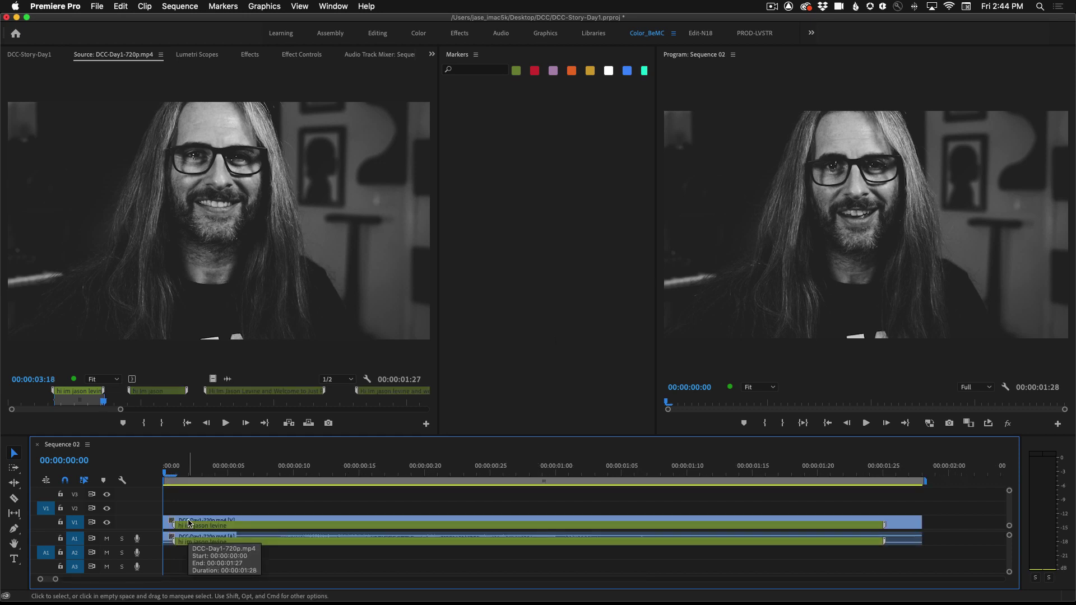
key(backslash)
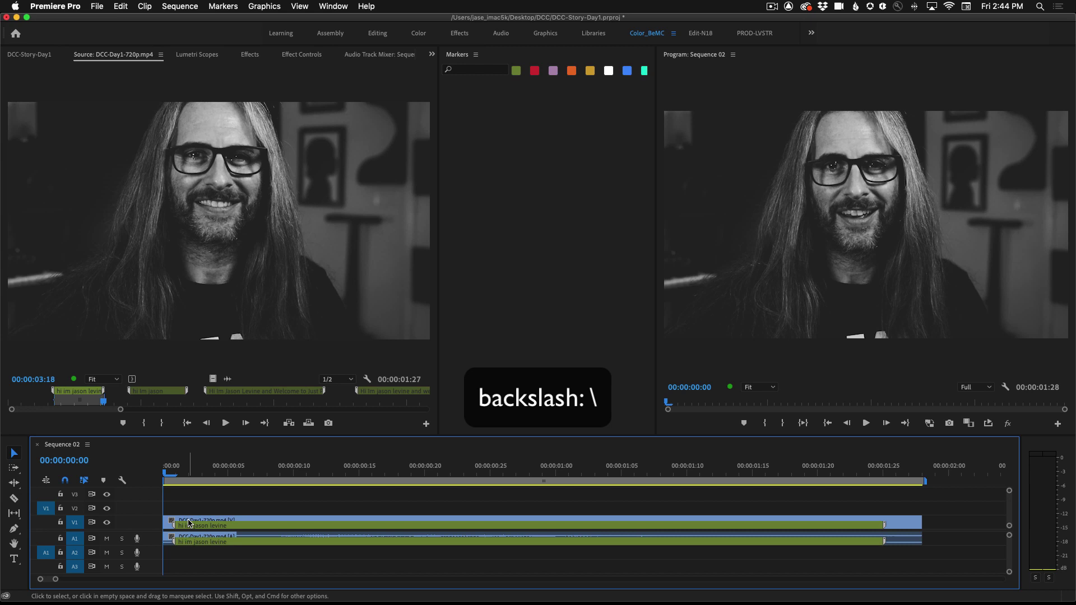
scroll(189, 523, up, 1)
scroll(189, 523, down, 8)
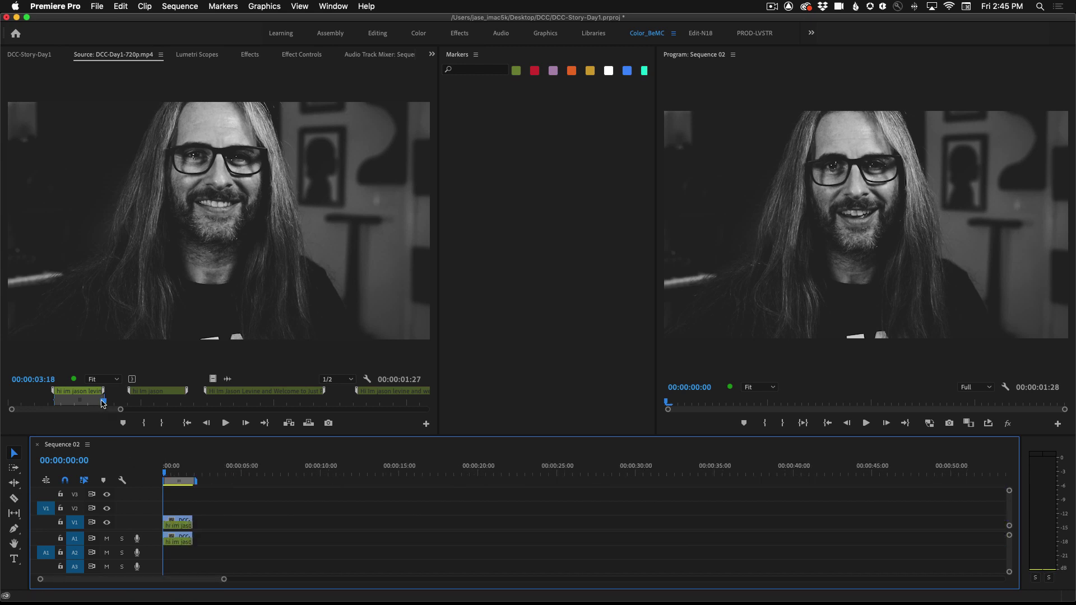
- Mark the source range 00:00:13:05–00:00:16:22 and add it after the first clip on V1/A1
click(128, 247)
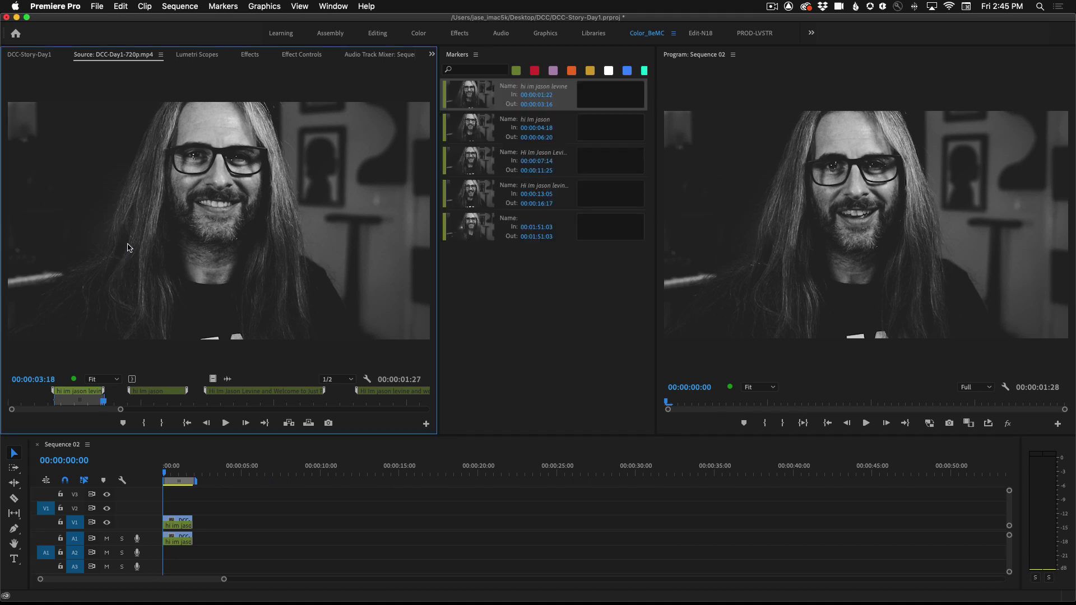
key(shift+m)
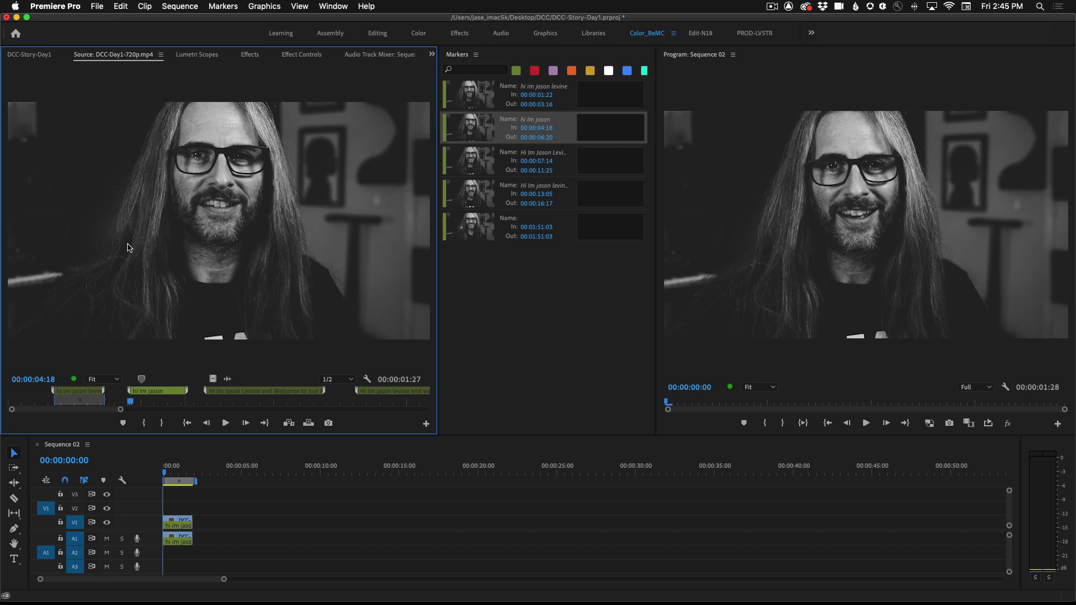
key(shift+m)
key(shift+m)
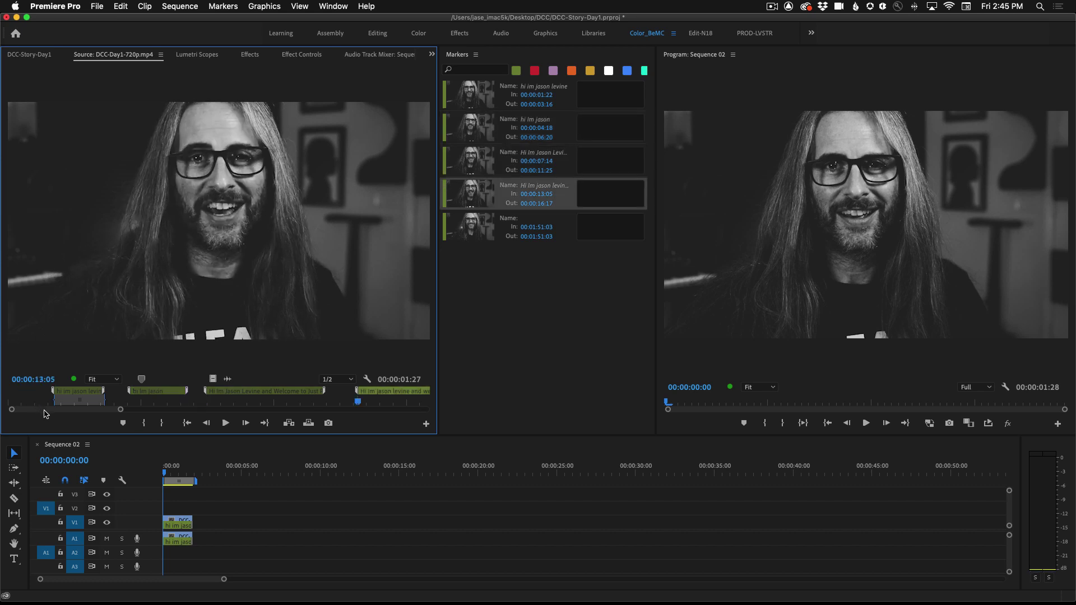
drag(45, 413, 62, 415)
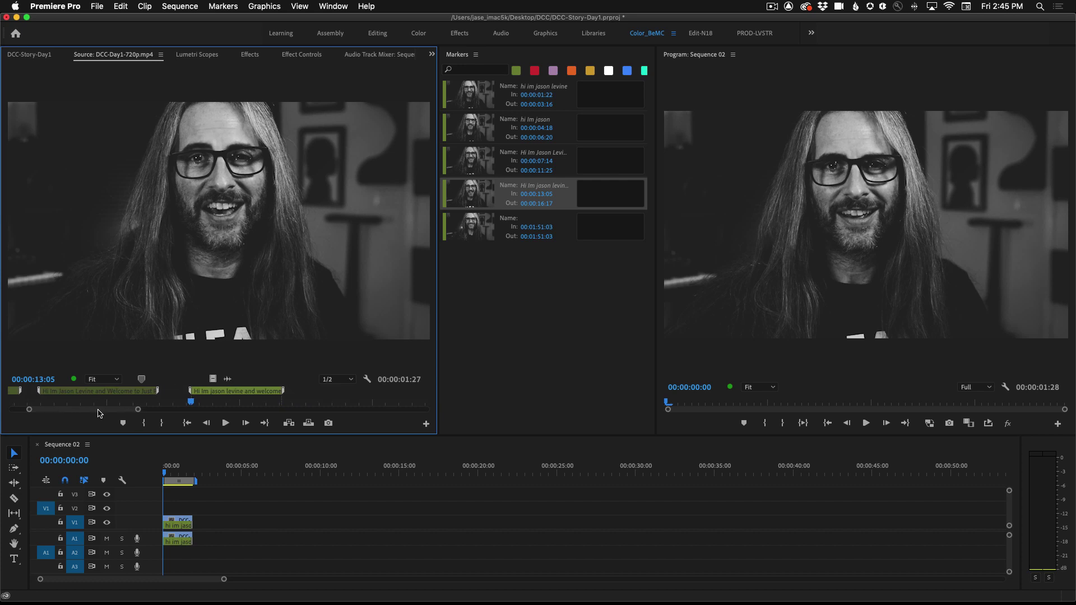
key(i)
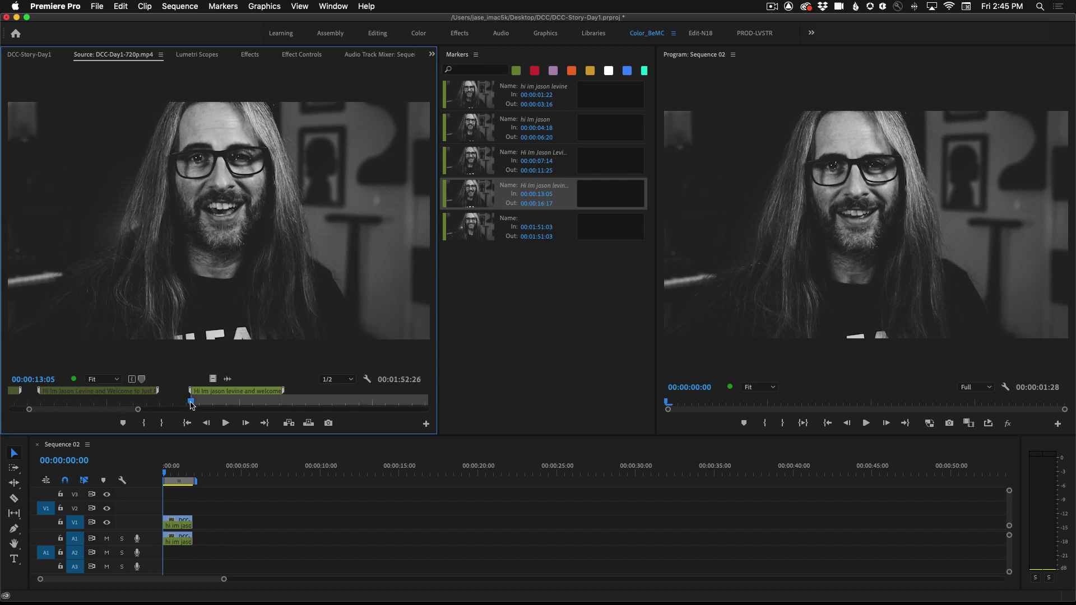
drag(191, 405, 285, 403)
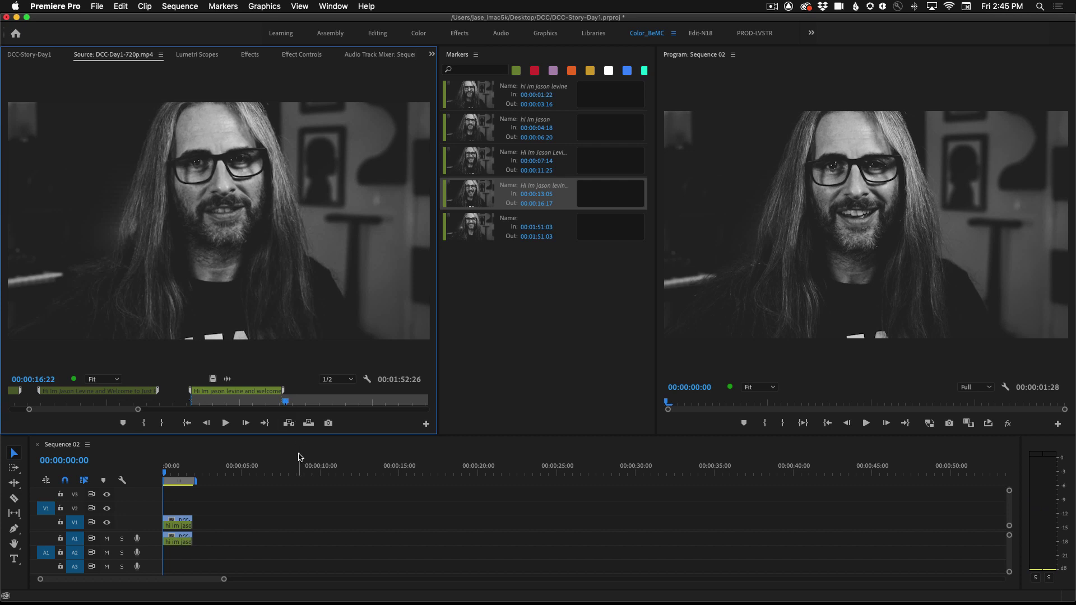
key(o)
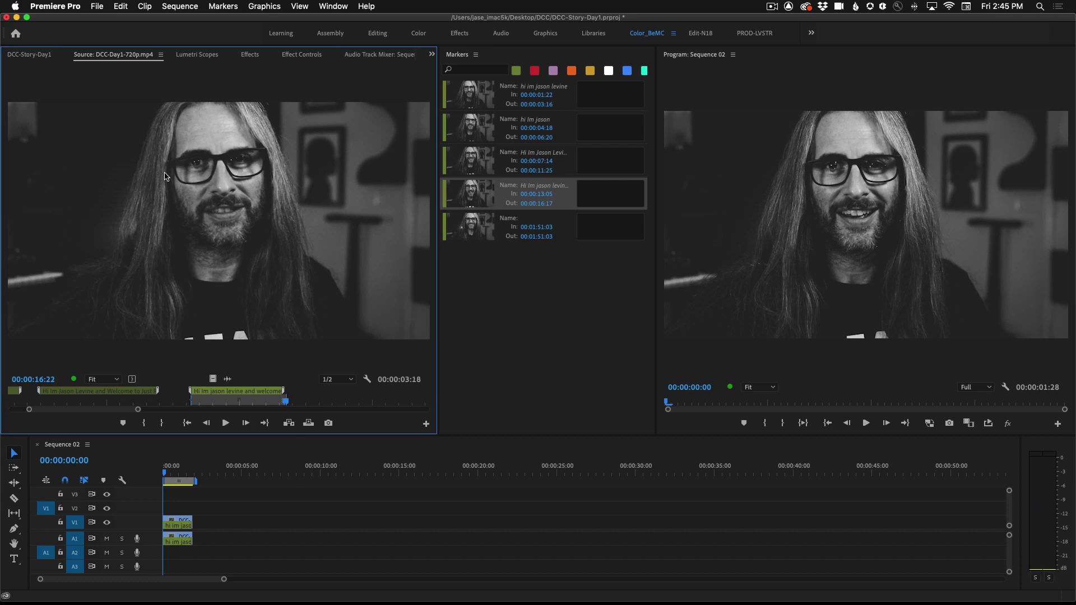
drag(197, 206, 197, 533)
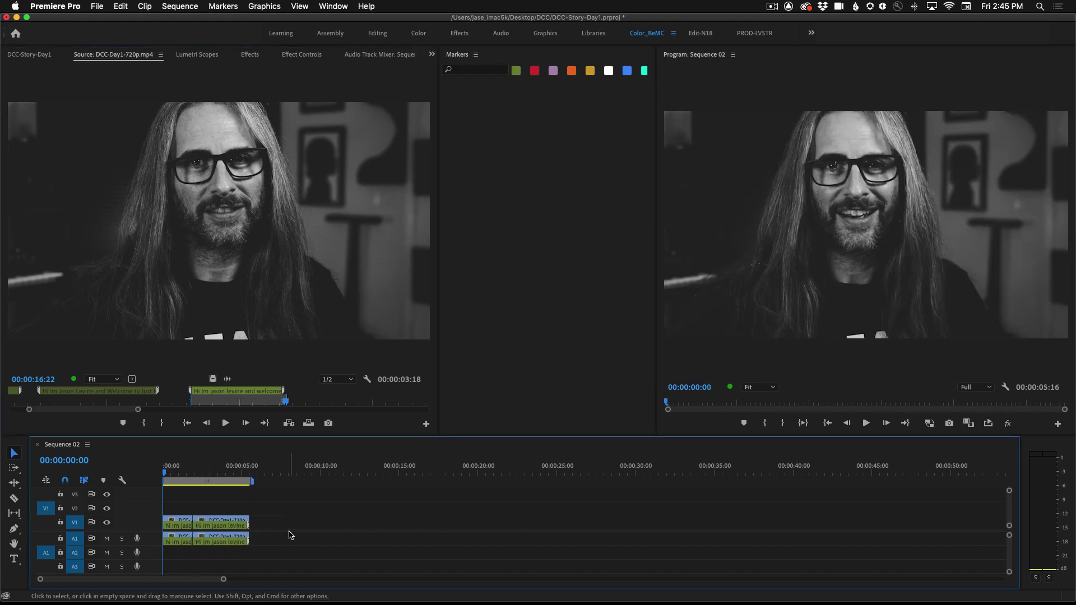